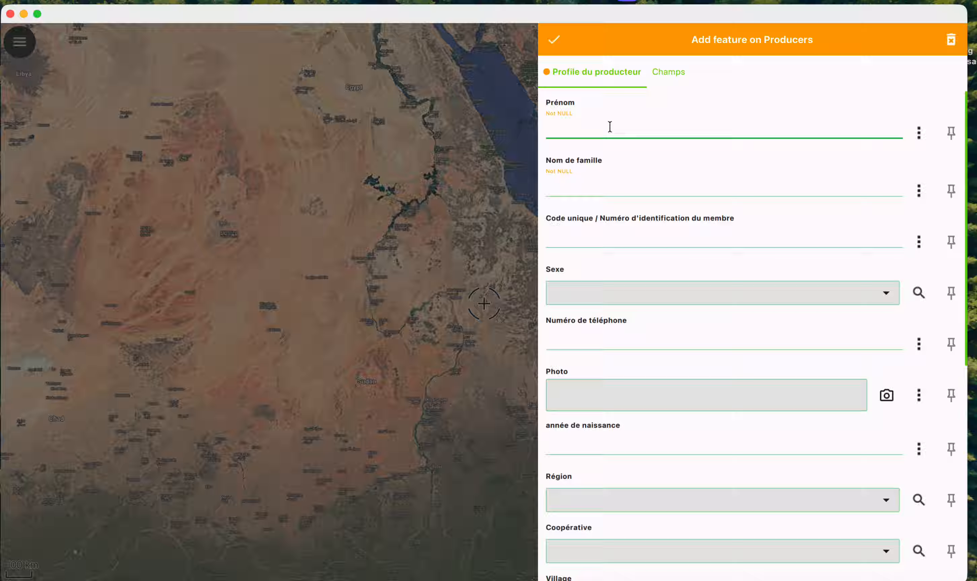
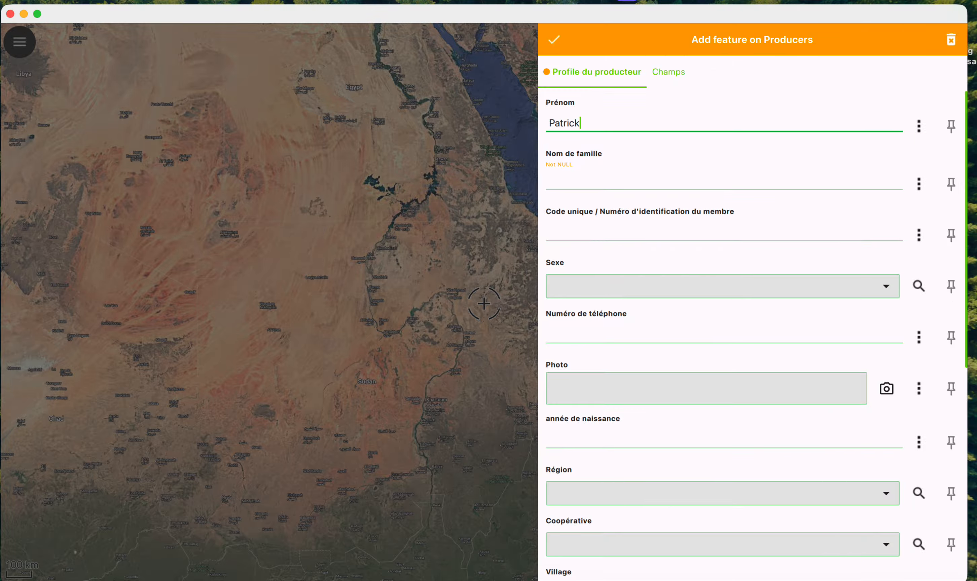
# Step: Enter the producer's first name, surname and member identification code
pyautogui.press('Tab')
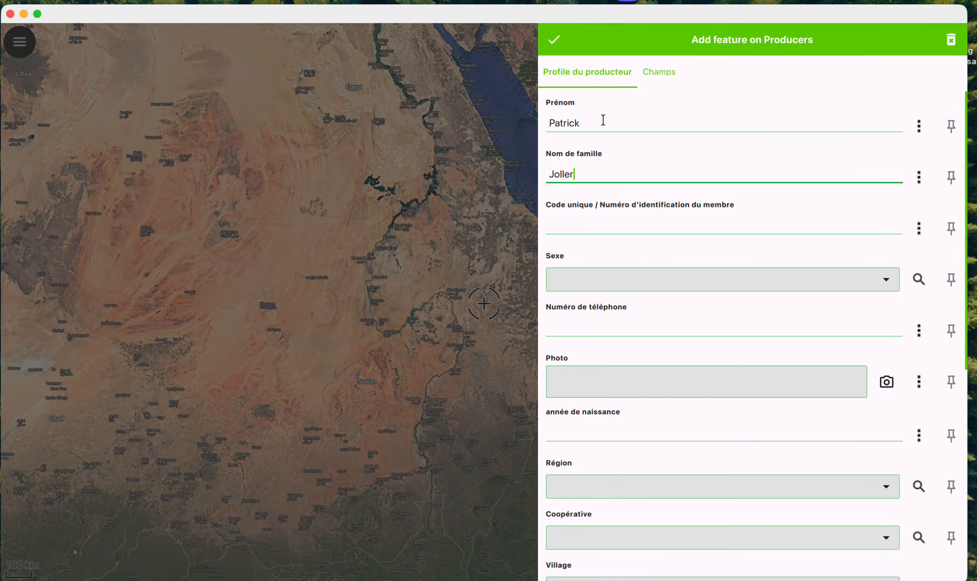
pyautogui.scroll(-3, 609, 174)
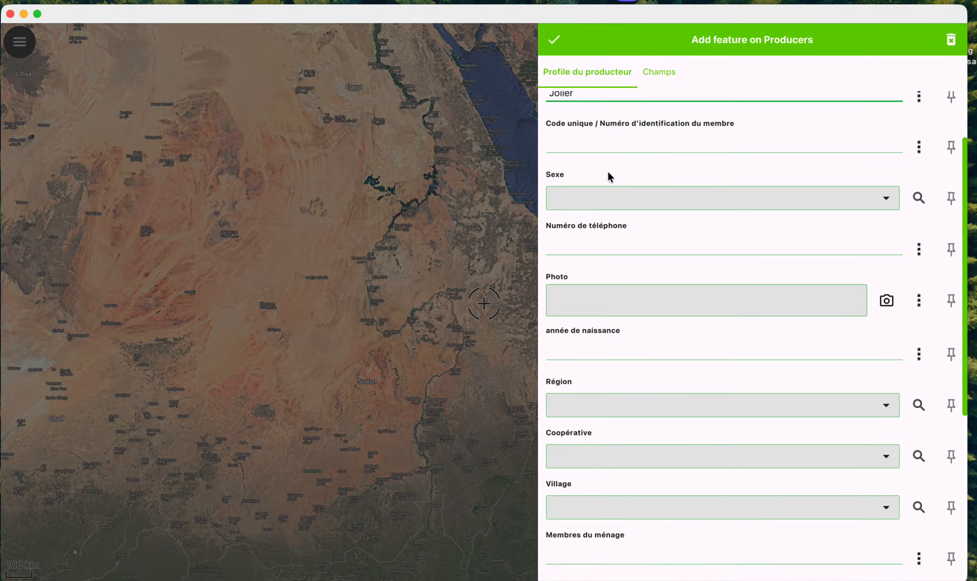
pyautogui.click(591, 144)
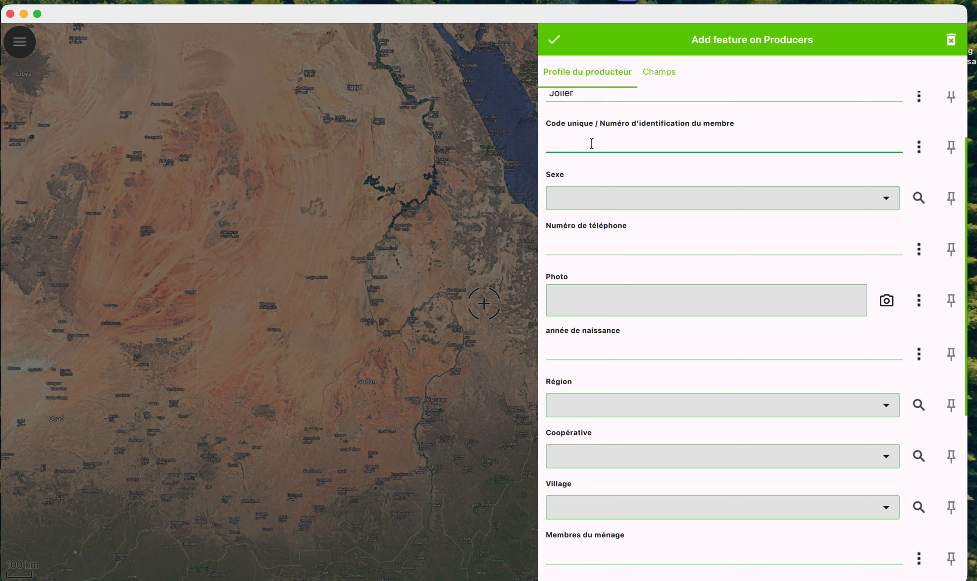
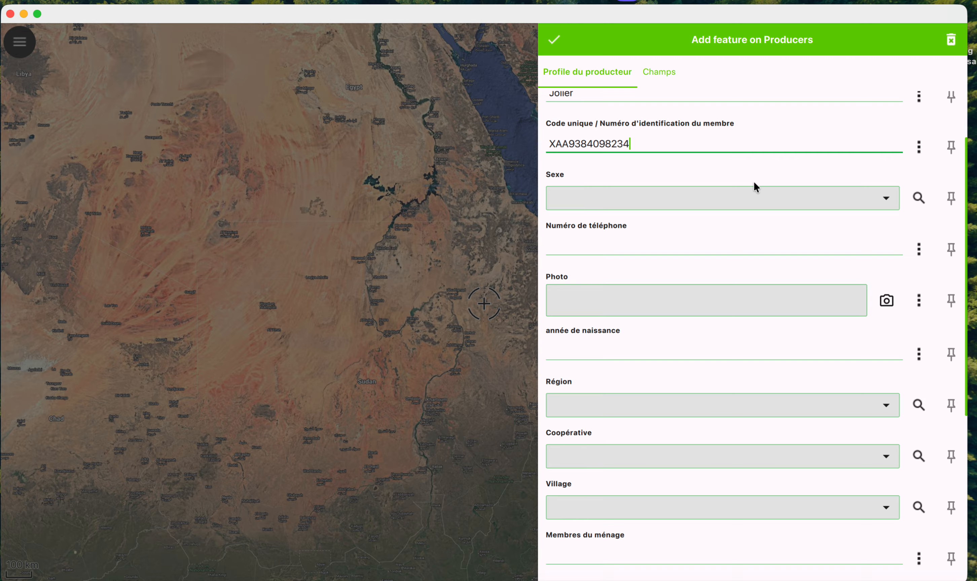
# Step: Set Sexe to Féminin and enter the producer's phone number
pyautogui.click(731, 195)
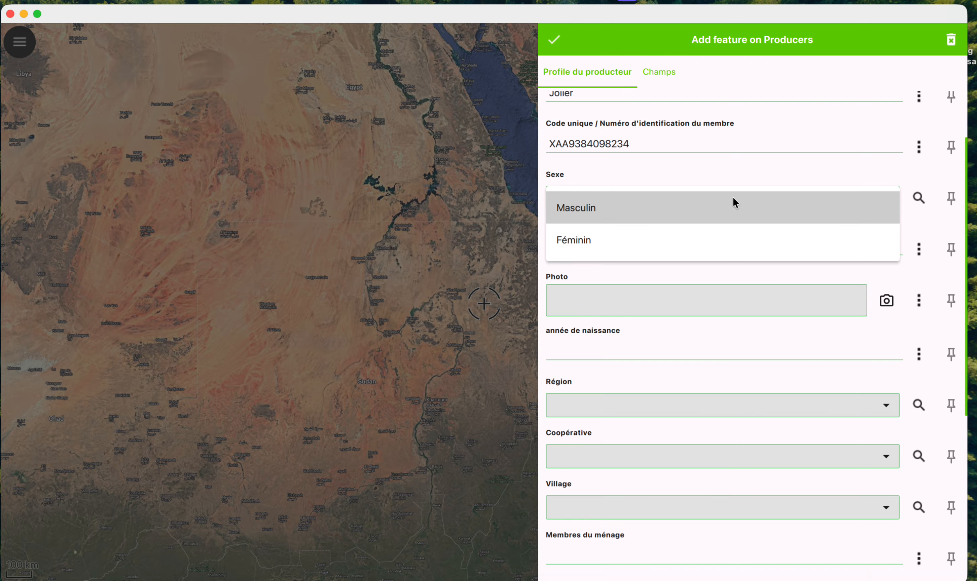
pyautogui.click(727, 241)
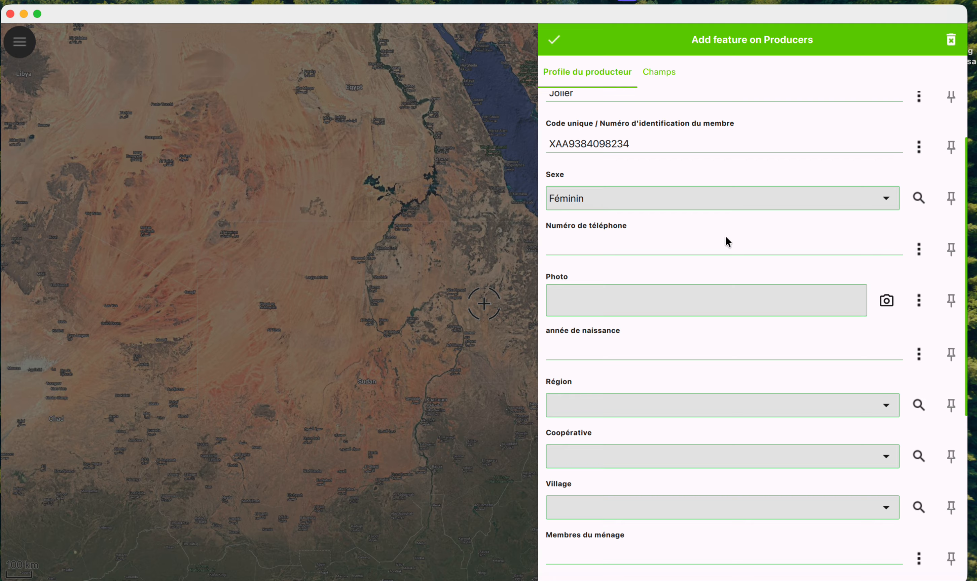
pyautogui.scroll(-3, 692, 240)
pyautogui.click(637, 168)
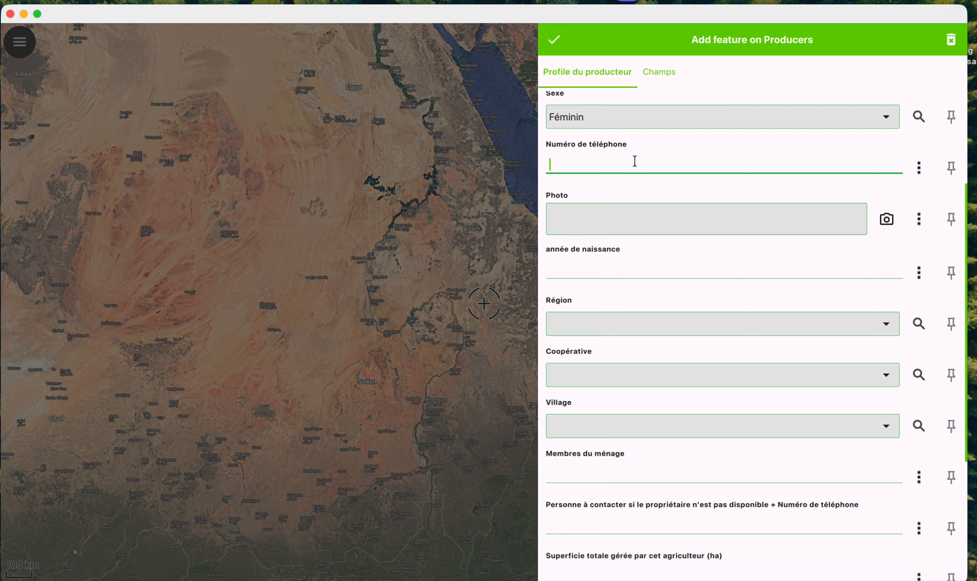
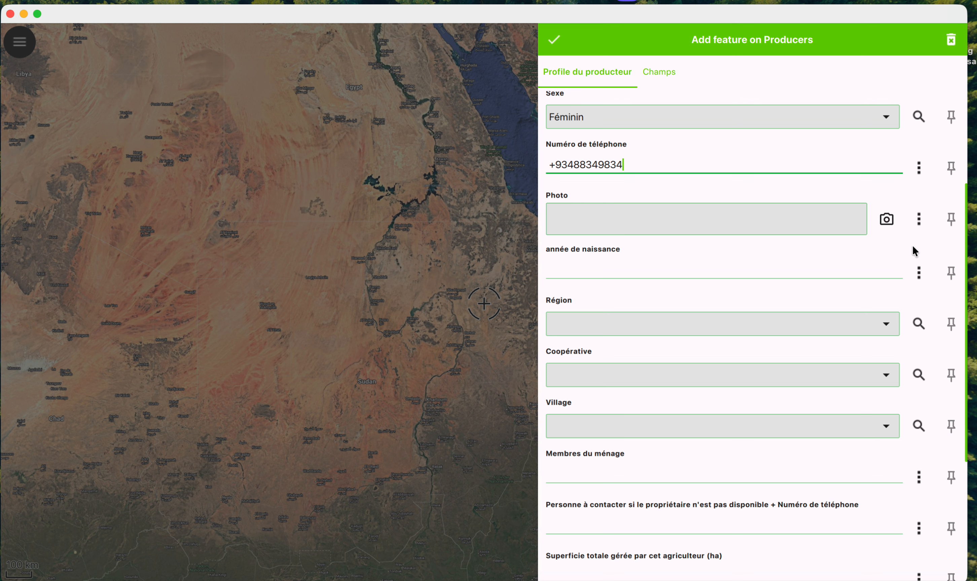
pyautogui.click(919, 219)
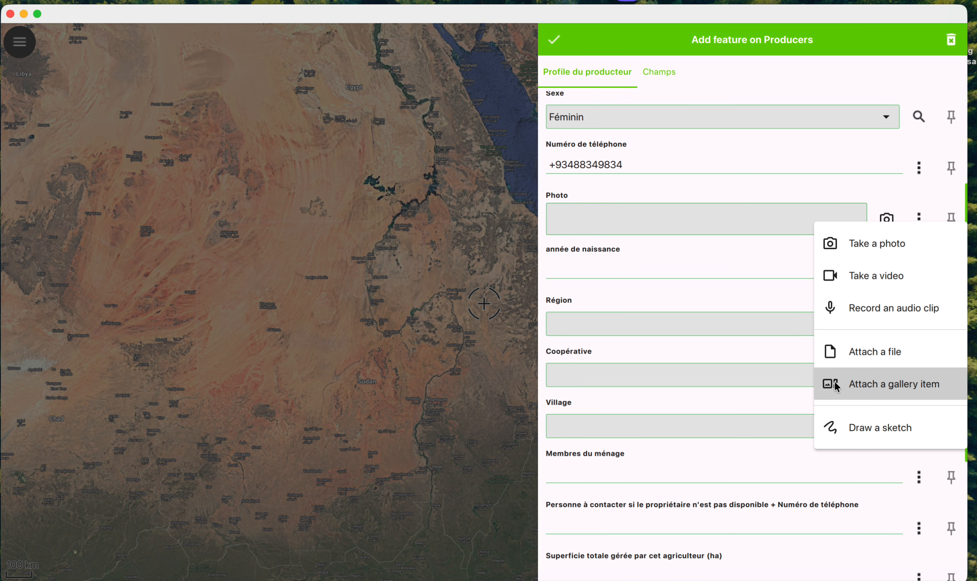
pyautogui.click(667, 266)
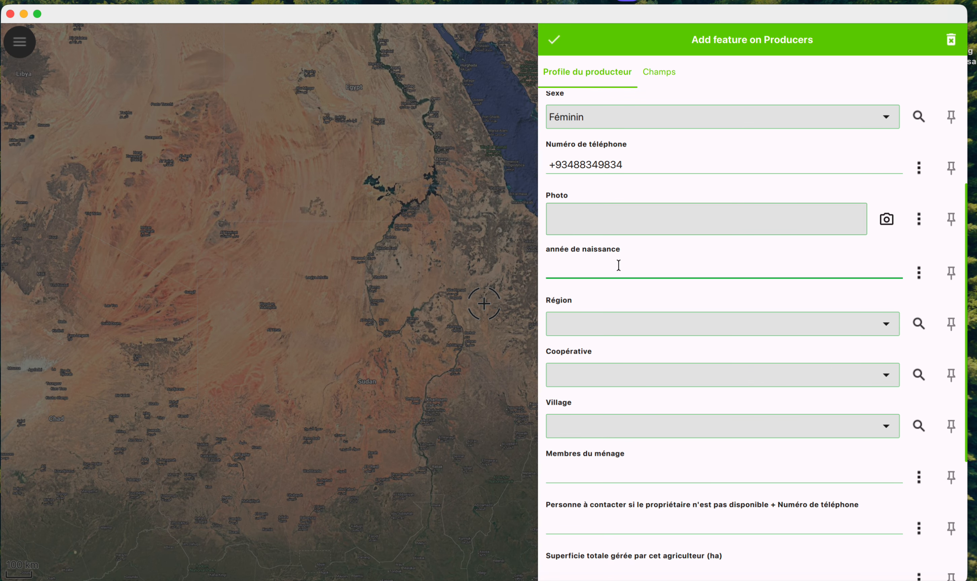
# Step: Enter 1955 as the birth year and pick reg2 as the Région
pyautogui.write('1955')
pyautogui.click(918, 326)
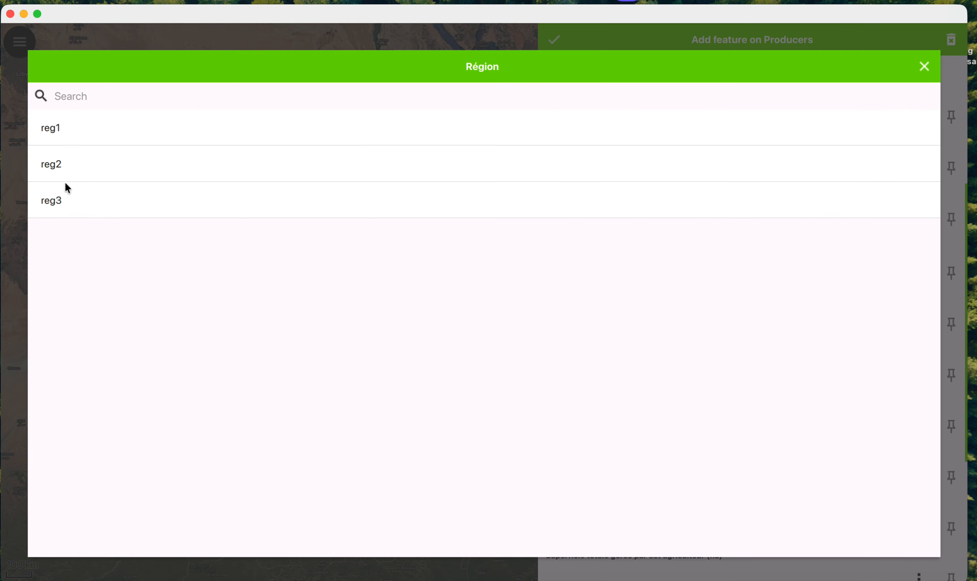
pyautogui.click(81, 165)
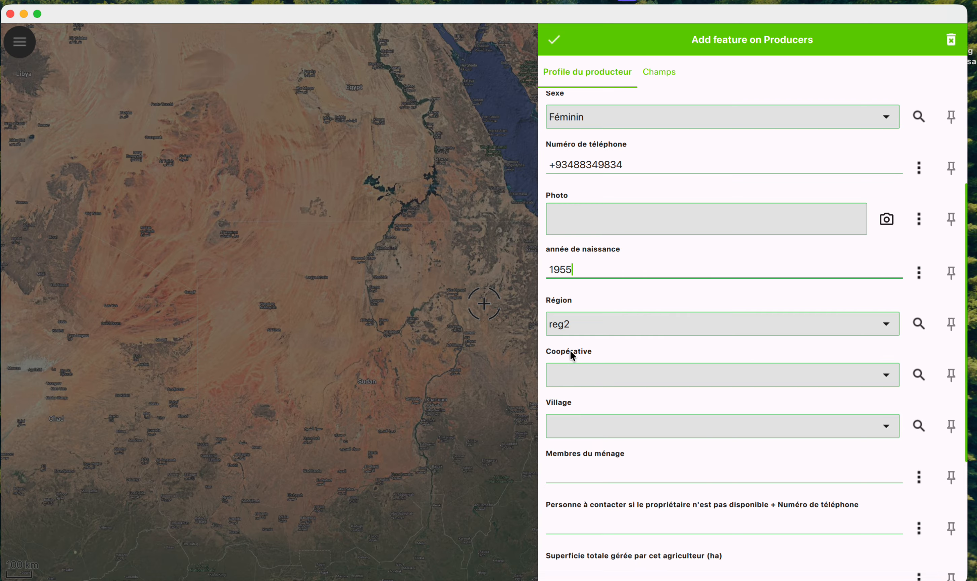
# Step: Pick cop3 as the Coopérative and vil4 as the Village
pyautogui.click(918, 374)
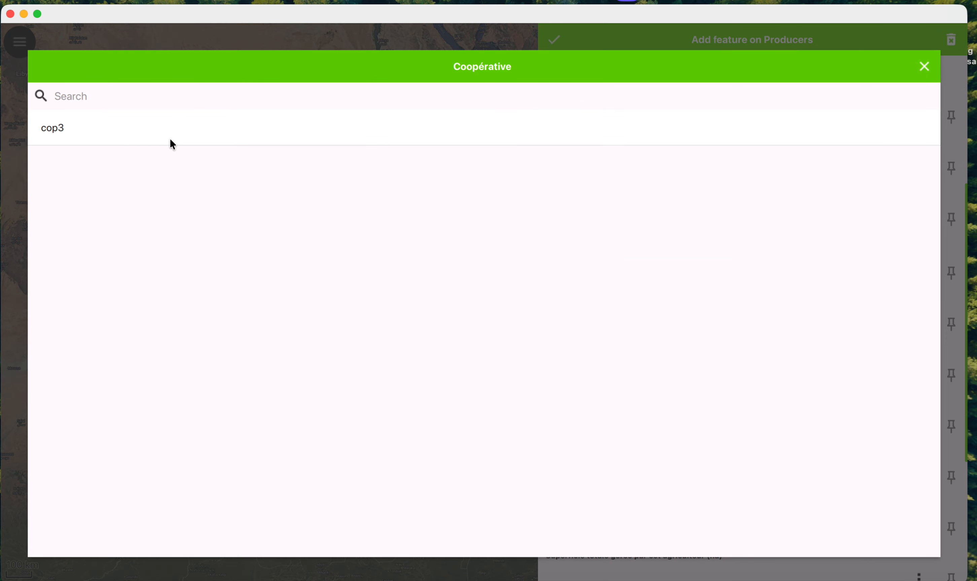
pyautogui.click(131, 130)
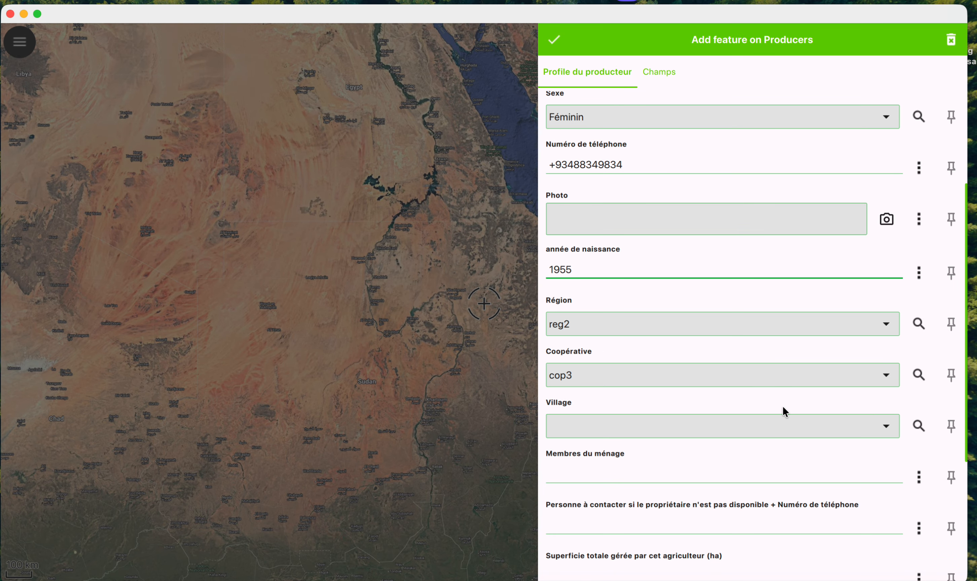
pyautogui.click(918, 427)
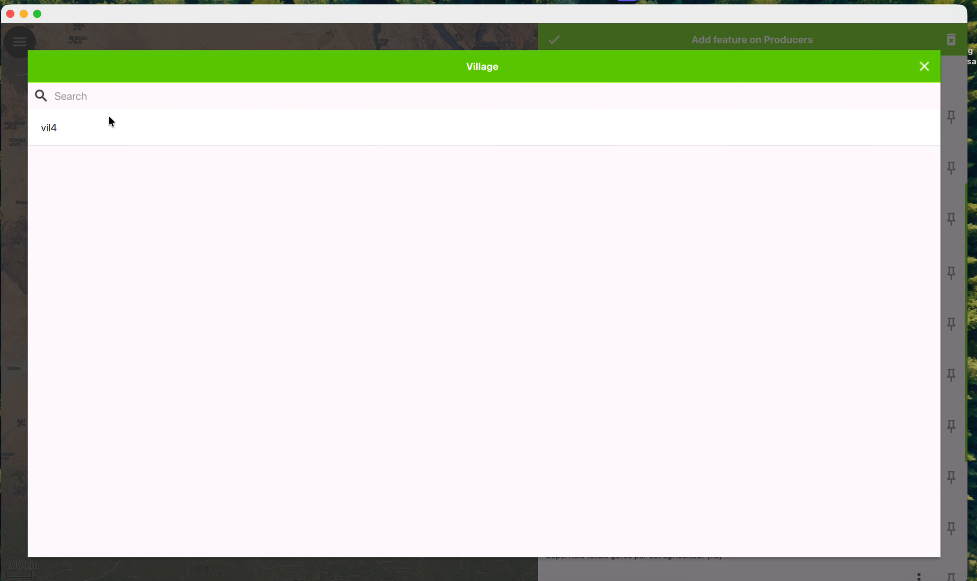
pyautogui.click(82, 134)
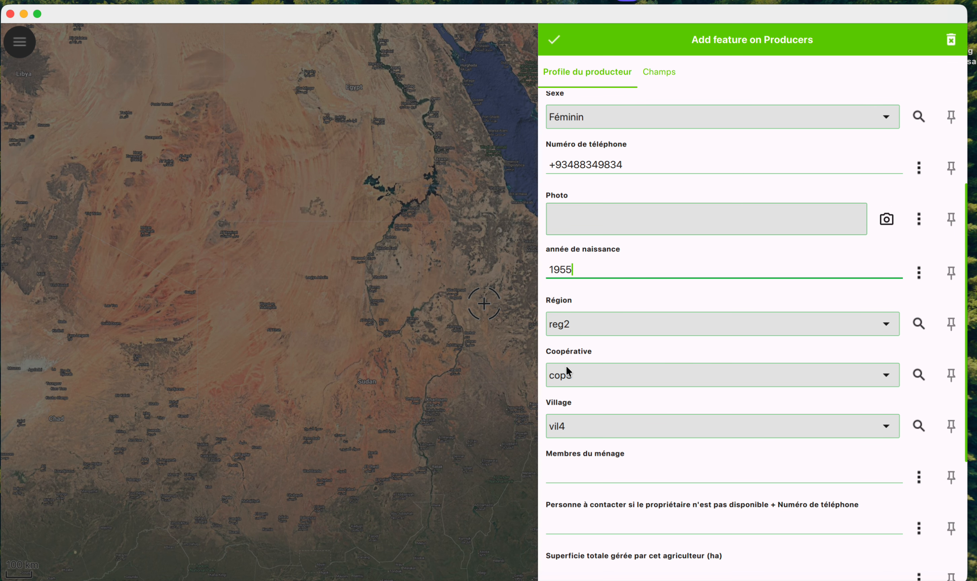
pyautogui.scroll(-4, 690, 398)
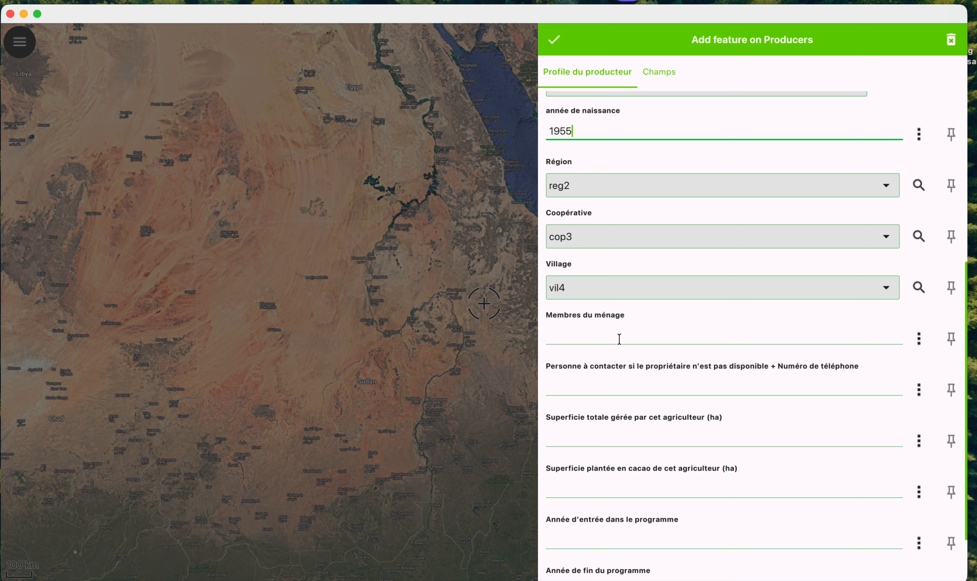
# Step: Set household members to 5 and enter the backup contact's name and phone number
pyautogui.click(619, 339)
pyautogui.write('5')
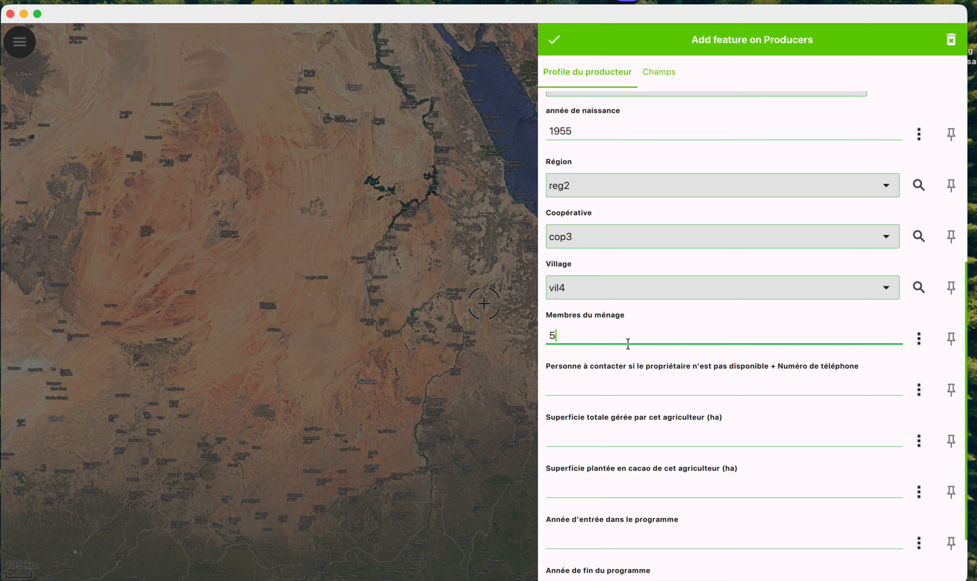
pyautogui.scroll(-2, 633, 342)
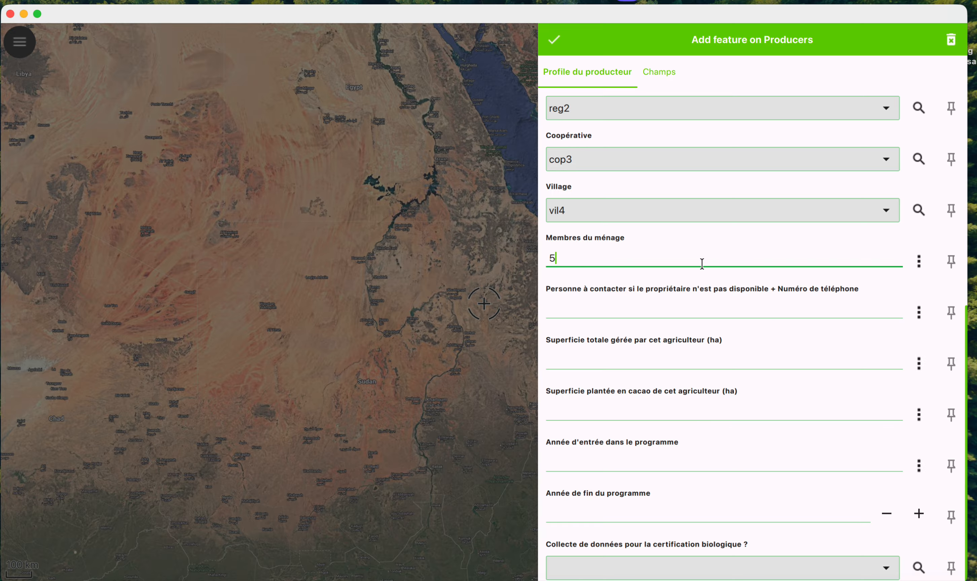
pyautogui.click(630, 305)
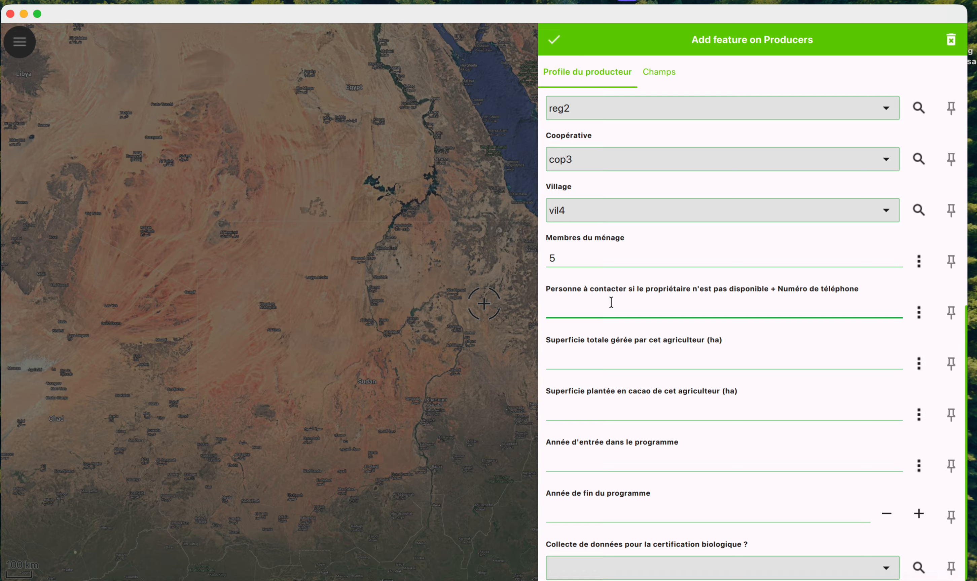
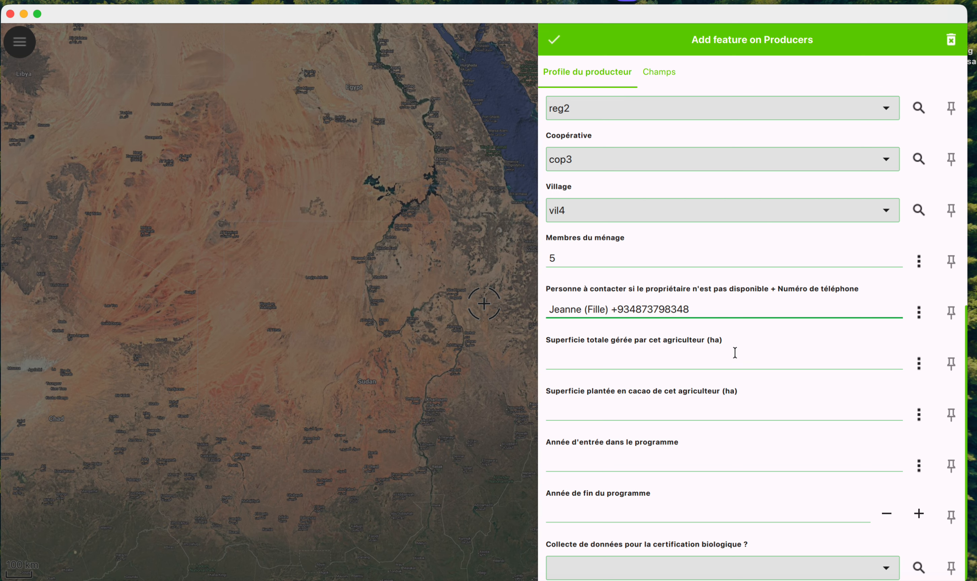
# Step: Enter 4 ha as the total area managed by the farmer
pyautogui.click(678, 363)
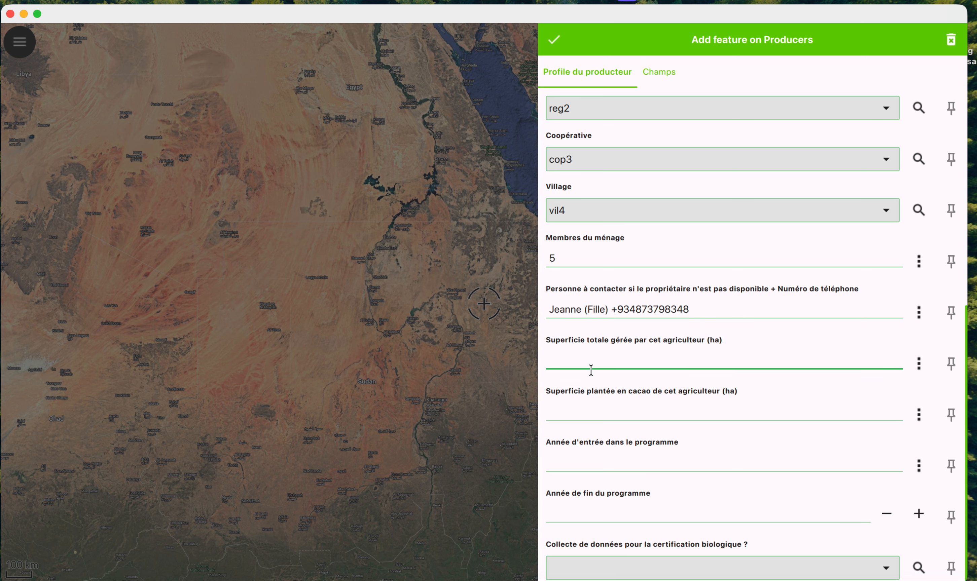
pyautogui.click(549, 345)
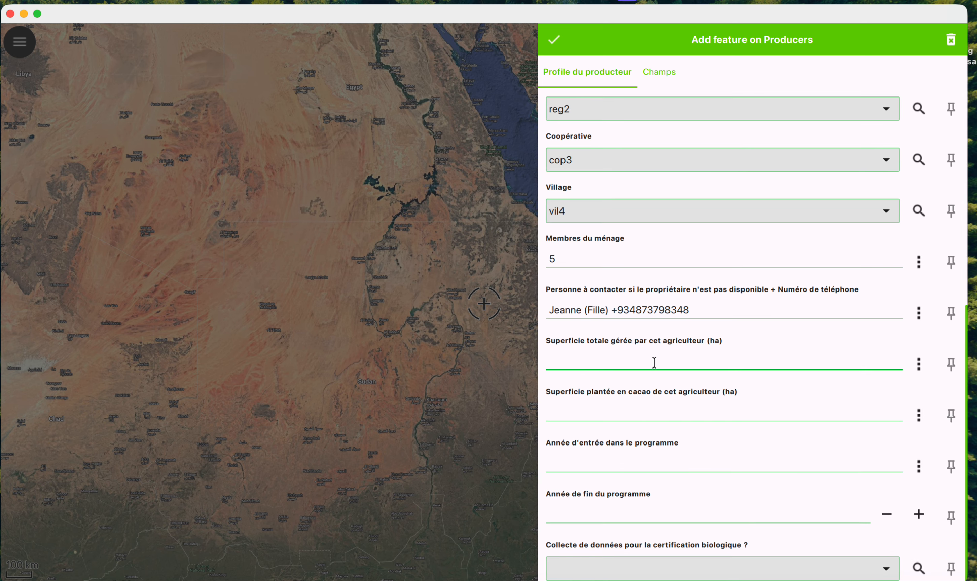
pyautogui.write('4')
# Step: Record 2 ha planted in cacao and fill in the 2023 programme entry year
pyautogui.click(599, 413)
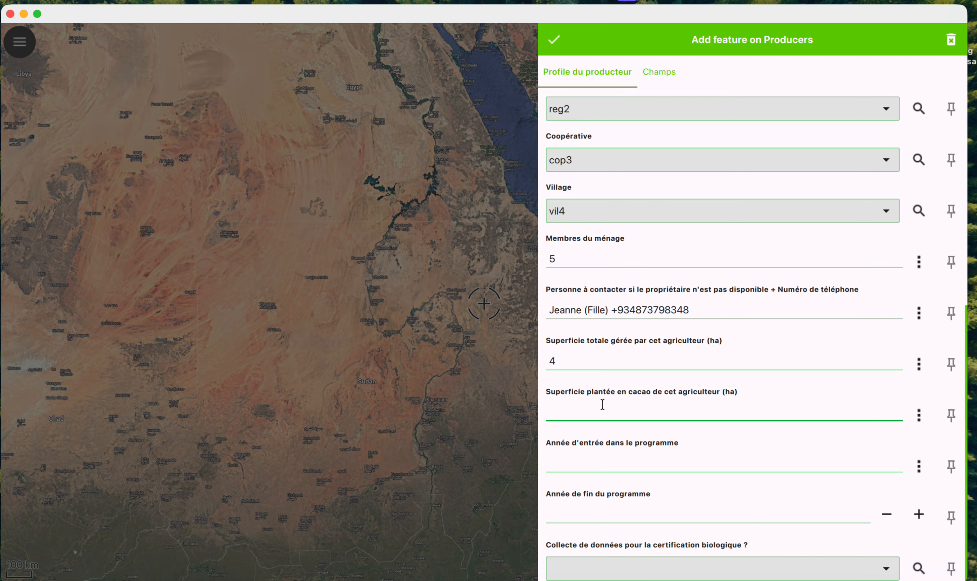
pyautogui.write('2')
pyautogui.scroll(-2, 584, 412)
pyautogui.scroll(2, 584, 414)
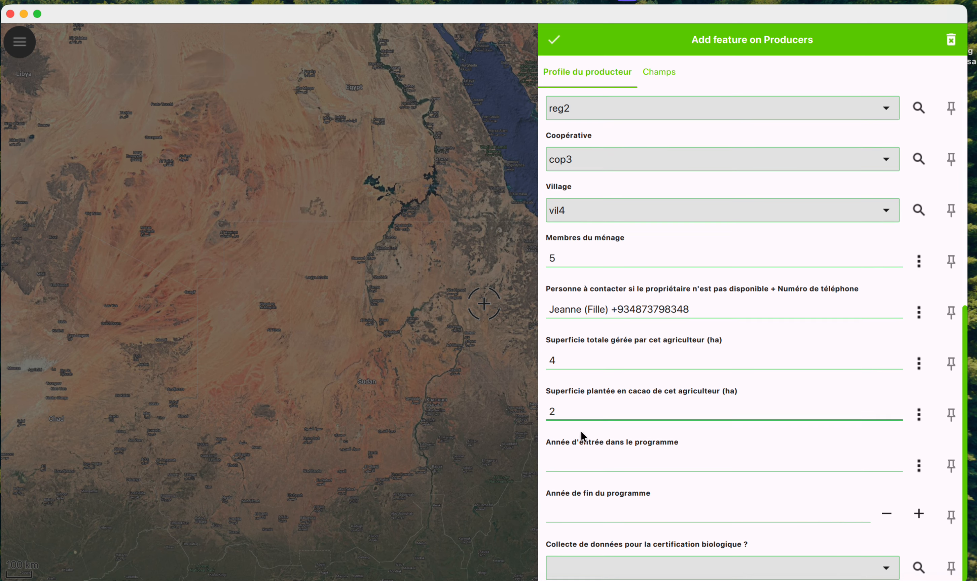
pyautogui.click(569, 458)
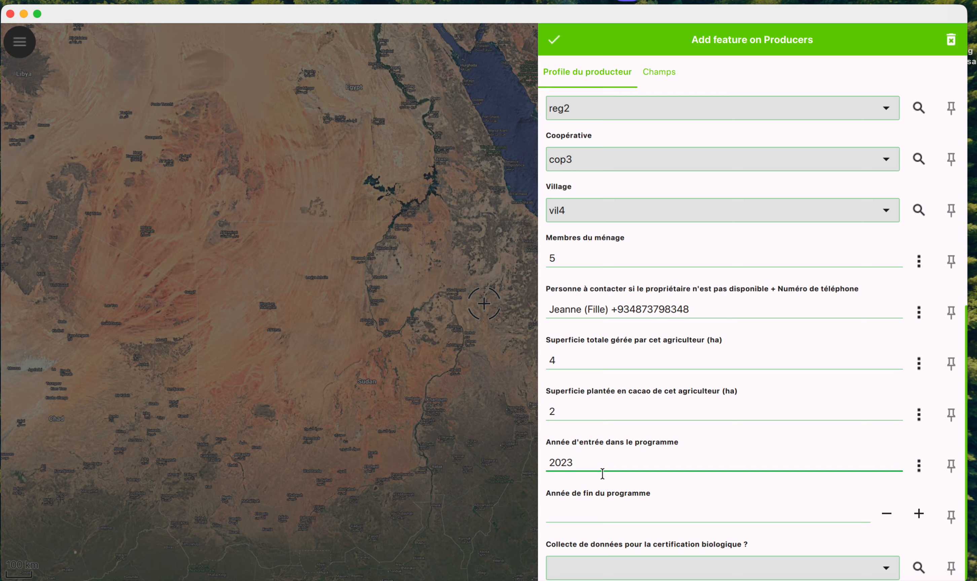
# Step: Enter 2026 as the programme end year
pyautogui.click(607, 511)
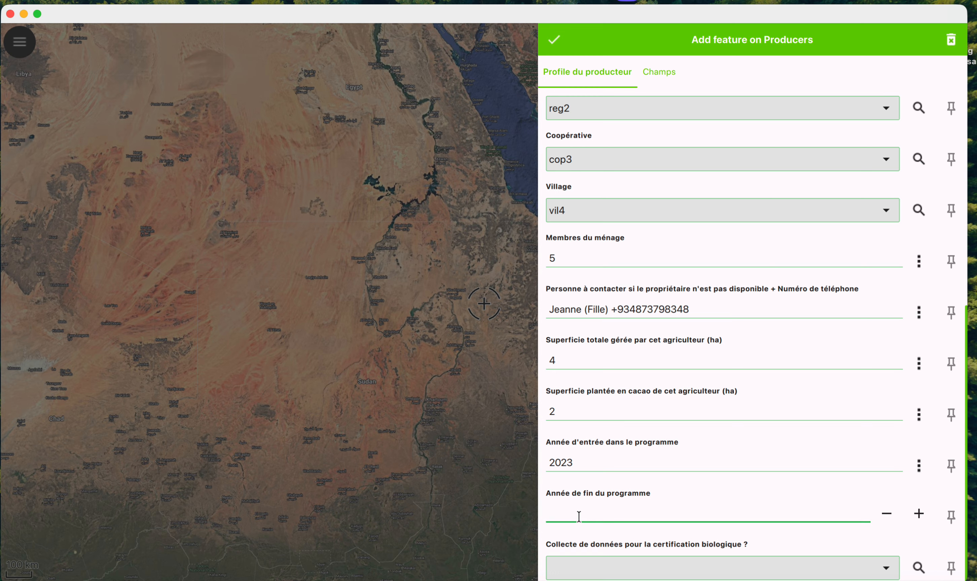
pyautogui.write('20')
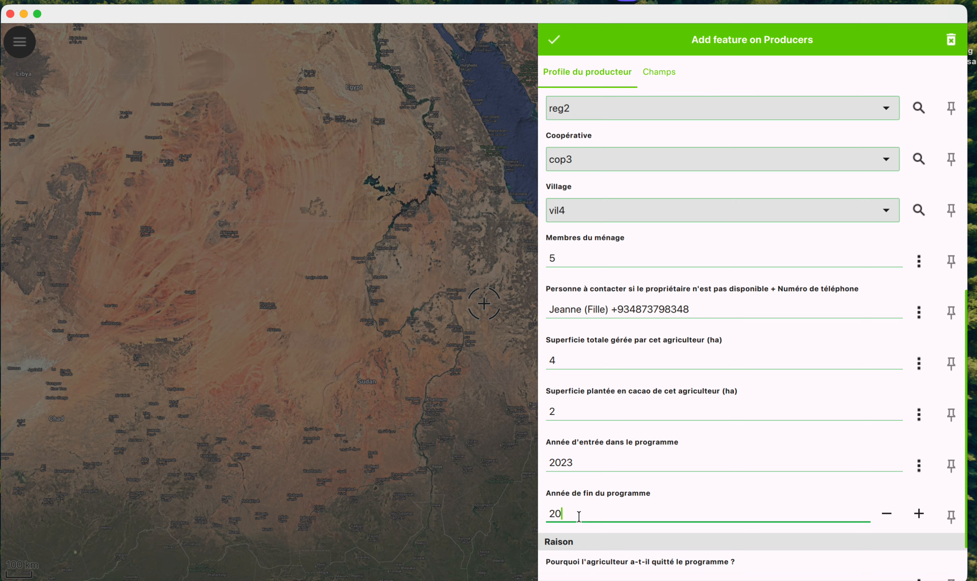
pyautogui.write('26')
pyautogui.scroll(-3, 749, 462)
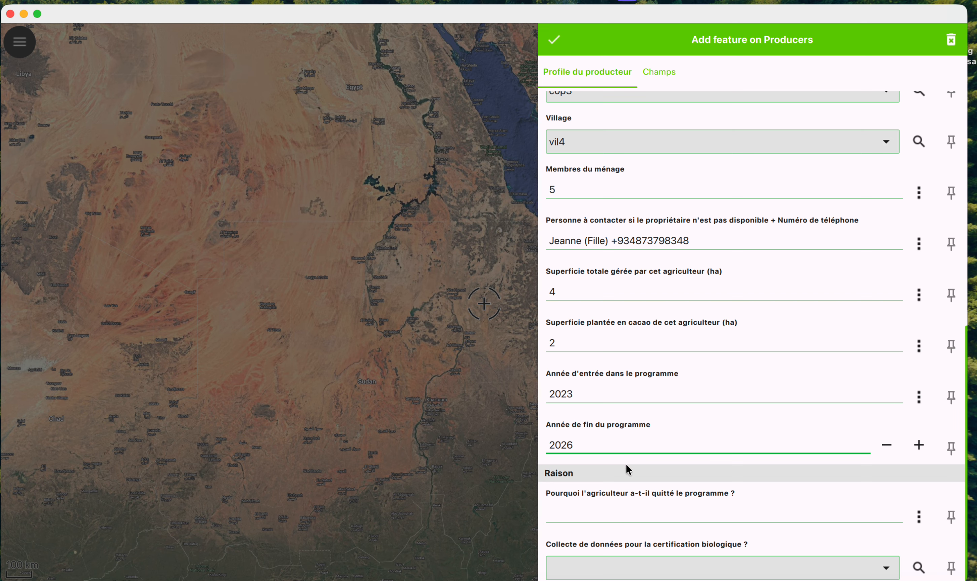
pyautogui.click(564, 444)
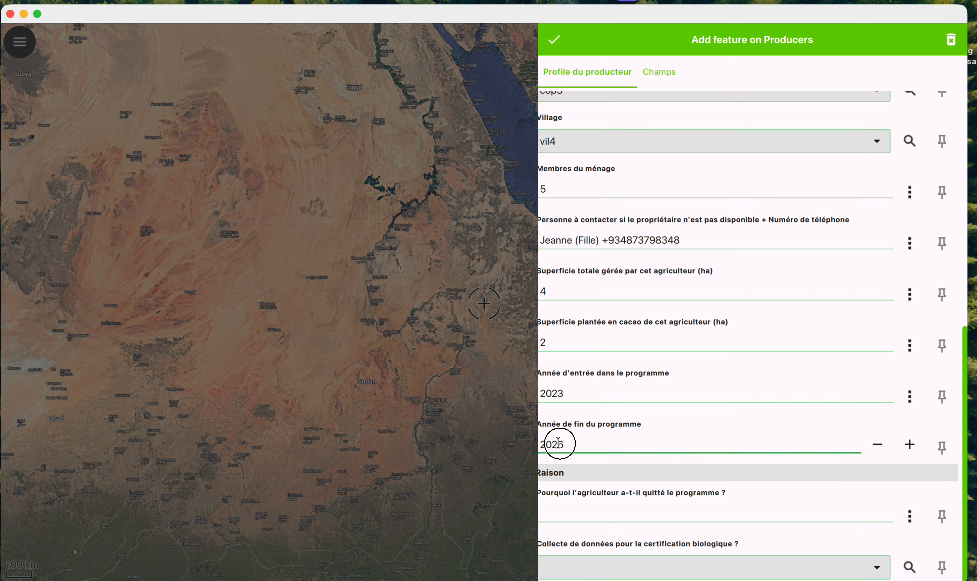
pyautogui.doubleClick(554, 445)
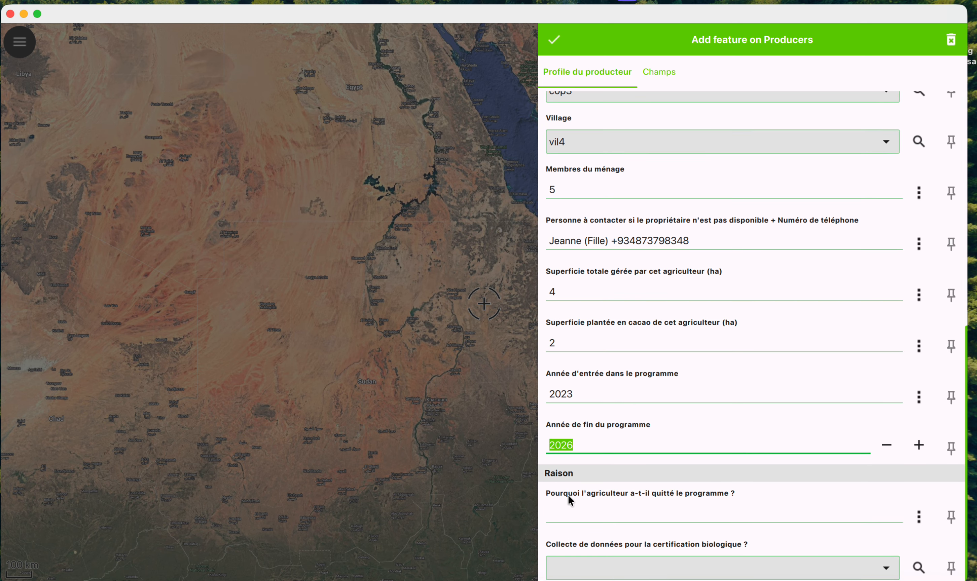
# Step: Give 'morte' as the reason for leaving and answer oui for organic certification collection
pyautogui.click(571, 511)
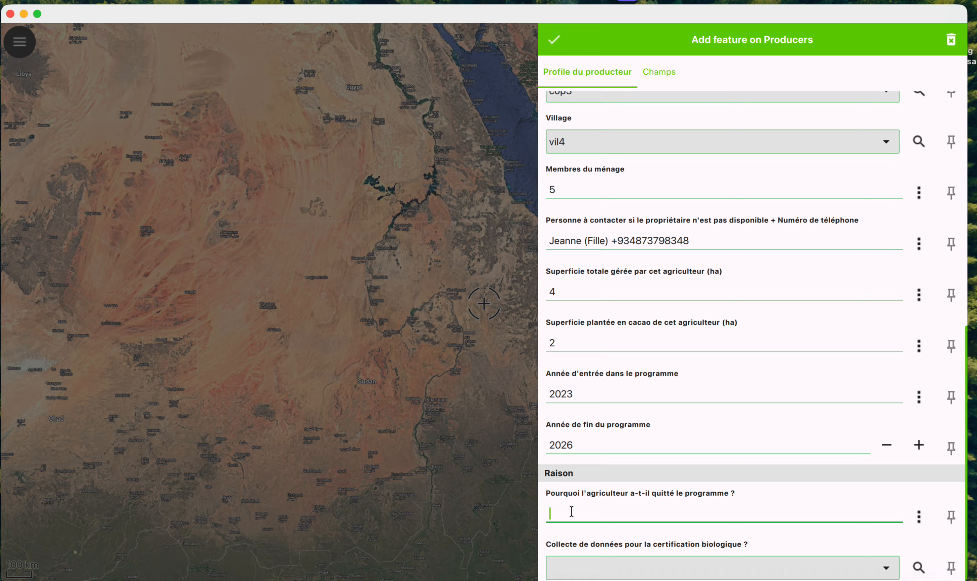
pyautogui.write('morte')
pyautogui.click(755, 562)
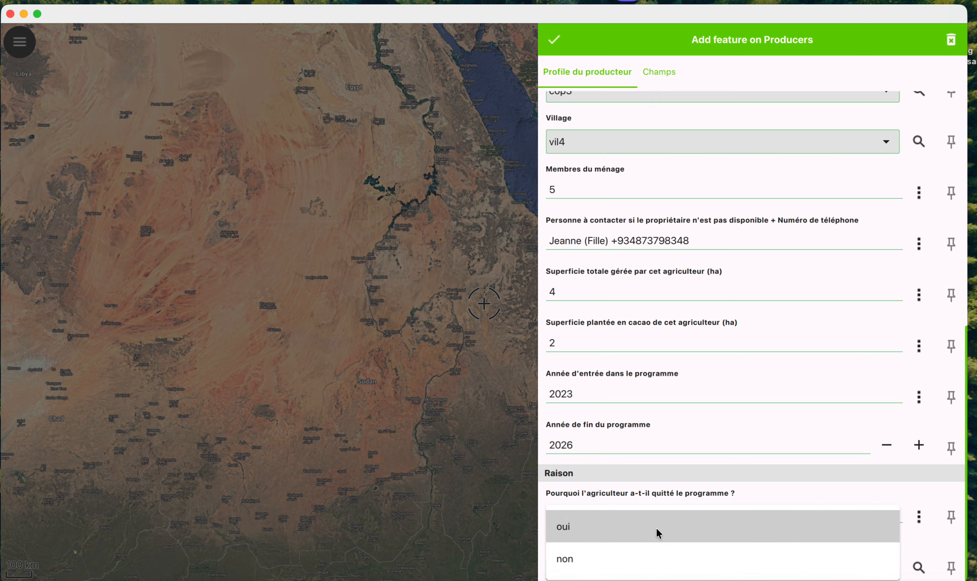
pyautogui.click(657, 549)
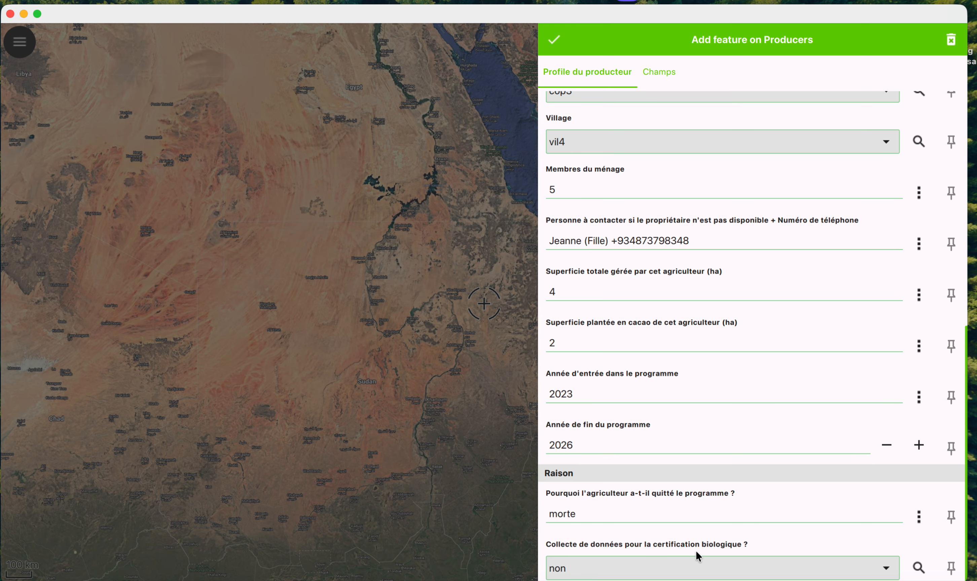
pyautogui.click(660, 561)
pyautogui.click(593, 526)
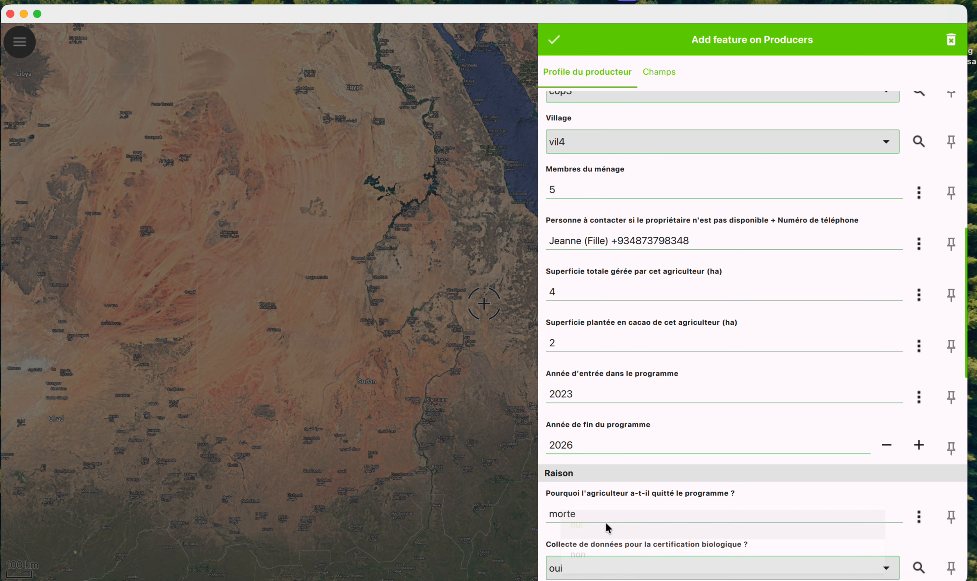
pyautogui.scroll(-5, 659, 533)
pyautogui.scroll(-3, 644, 396)
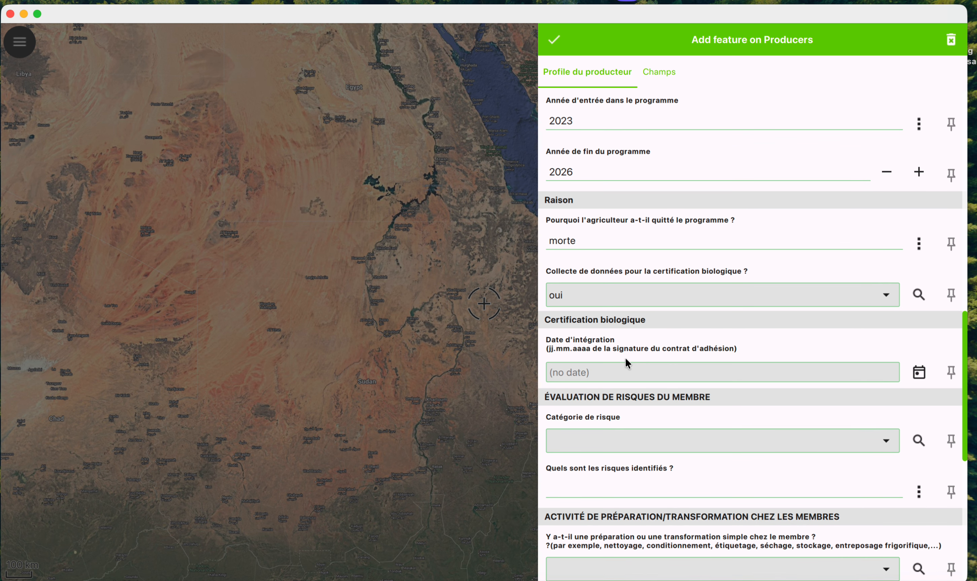
# Step: Switch the 'Collecte de données pour la certification biologique ?' answer from oui to non
pyautogui.click(599, 295)
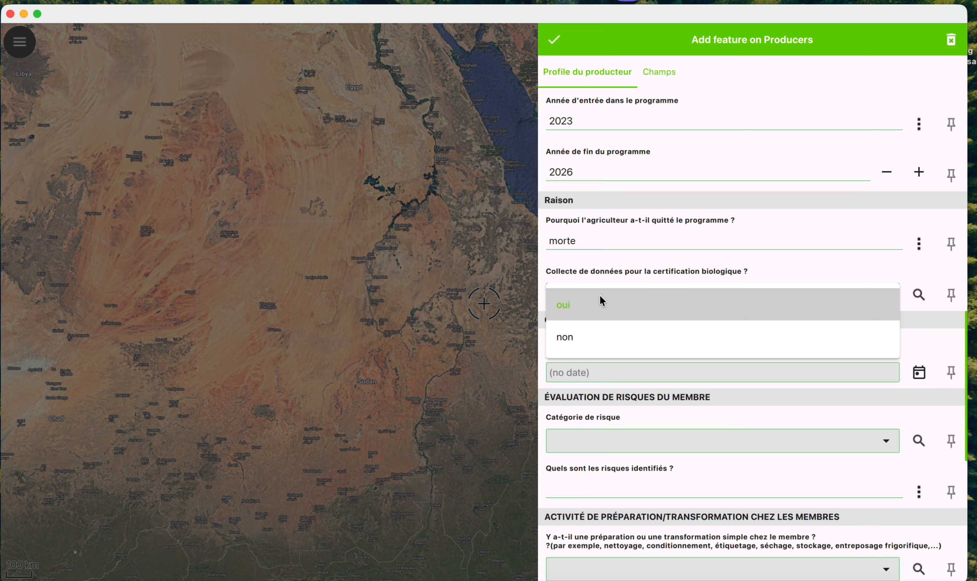
pyautogui.click(593, 339)
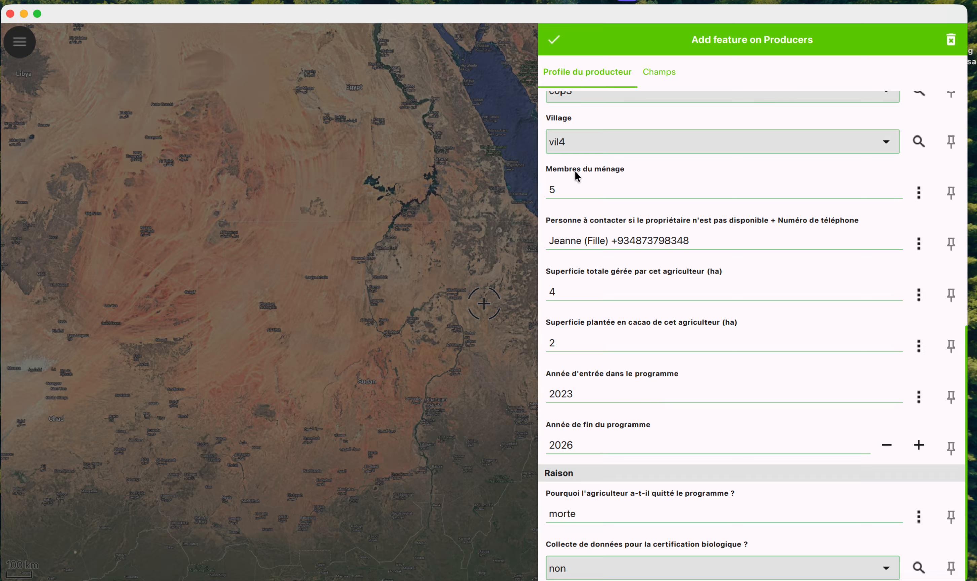
# Step: Save the producer record and bring up QFieldCloud showing 1 local change
pyautogui.click(553, 41)
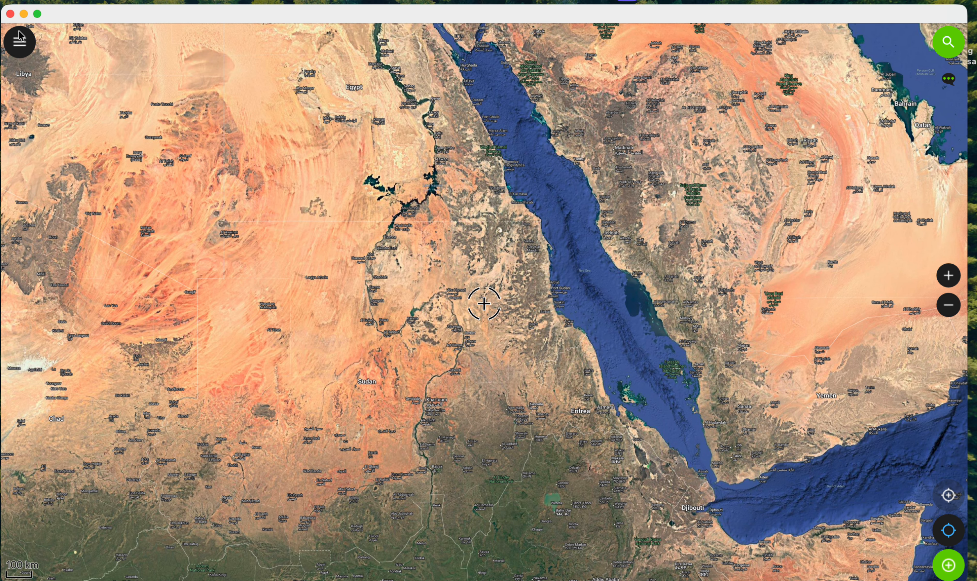
pyautogui.click(19, 46)
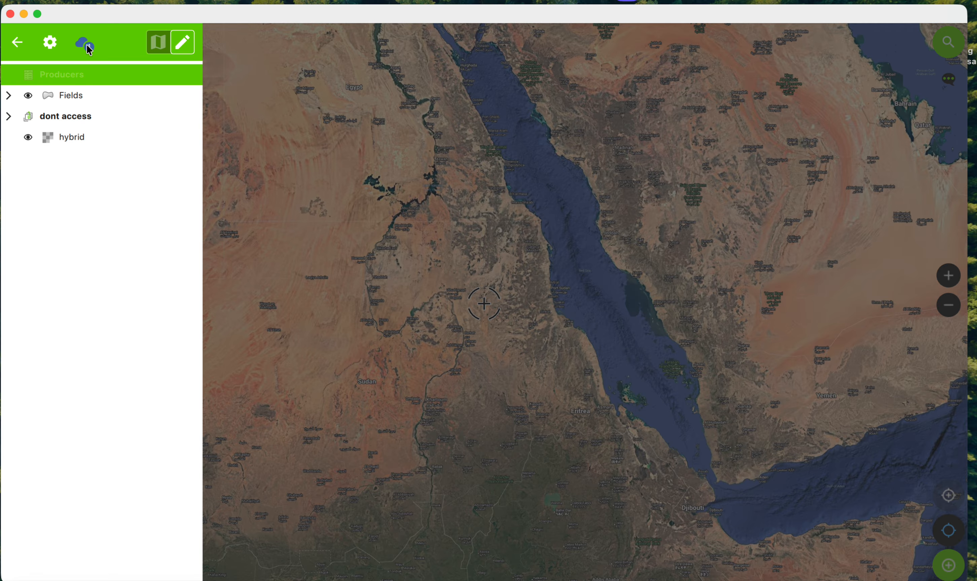
pyautogui.click(89, 51)
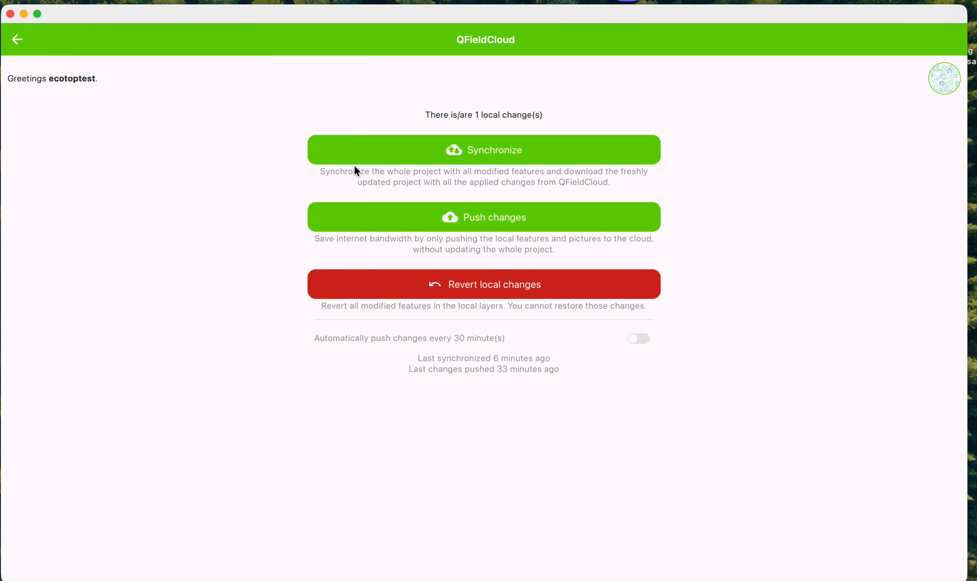